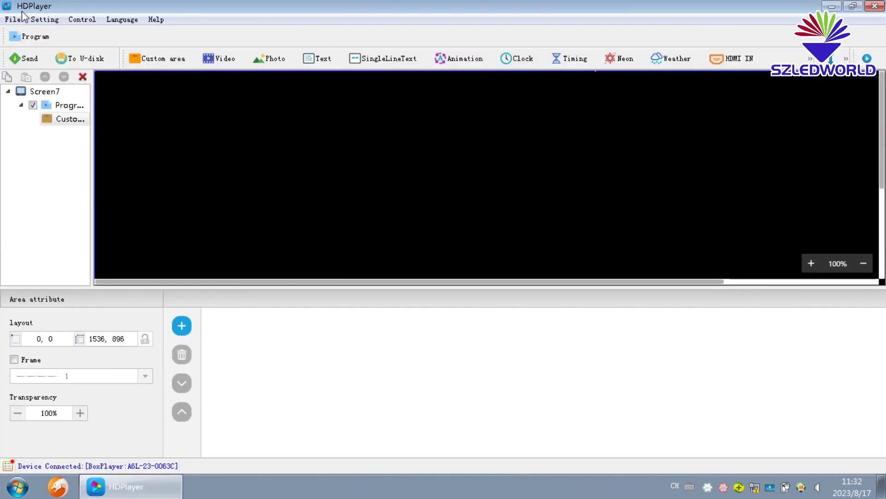
Set the screen parameters to the Aseries A6L with width 1536 and height 896
left_click(43, 20)
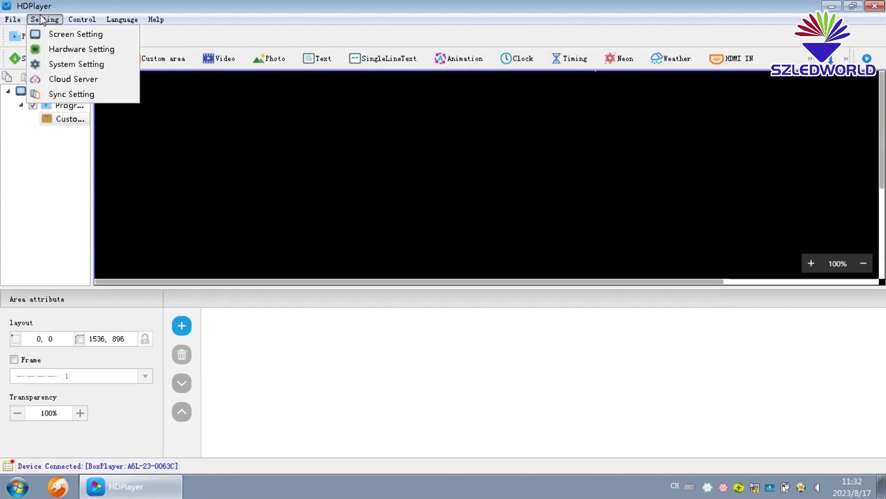
left_click(64, 35)
left_click(200, 132)
left_click(254, 133)
left_click(215, 160)
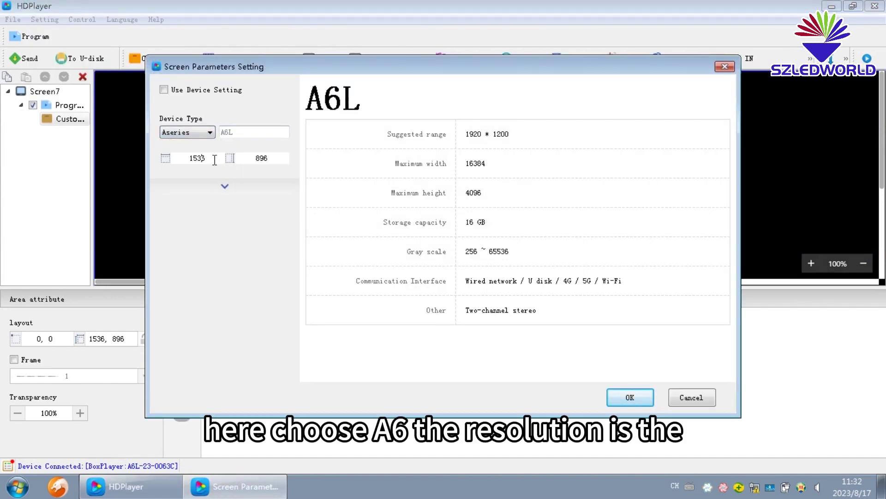
double_click(198, 159)
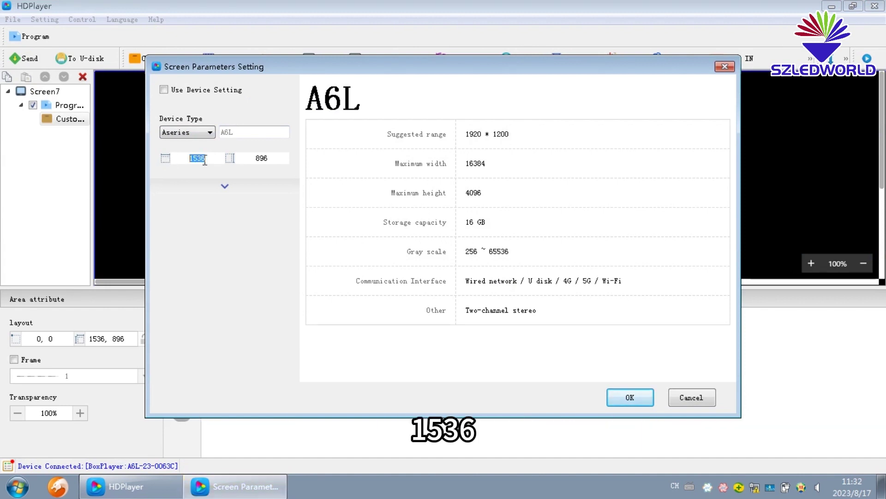
left_click(266, 162)
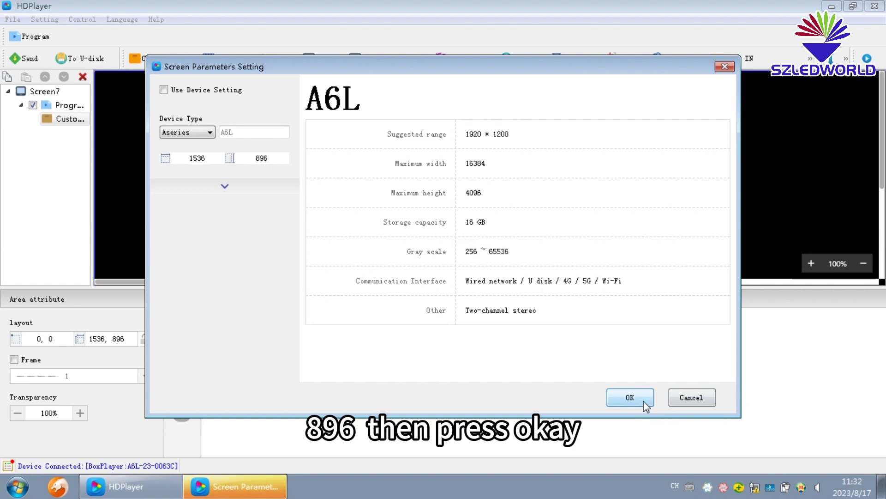
left_click(644, 401)
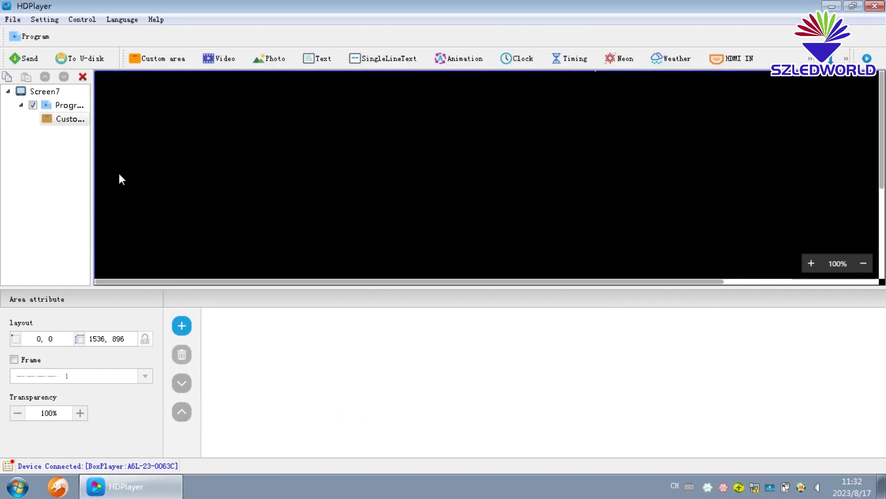
Add a custom area to the program and make it fill the whole screen
left_click(146, 59)
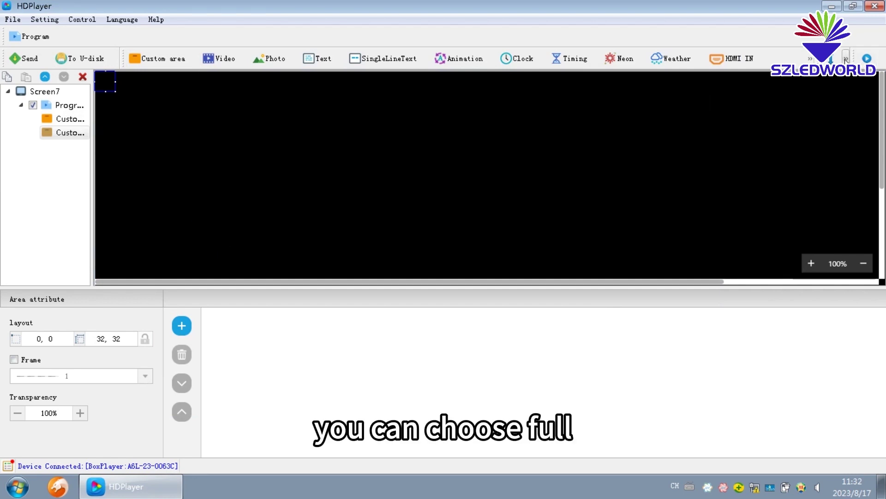
left_click(846, 58)
left_click(813, 82)
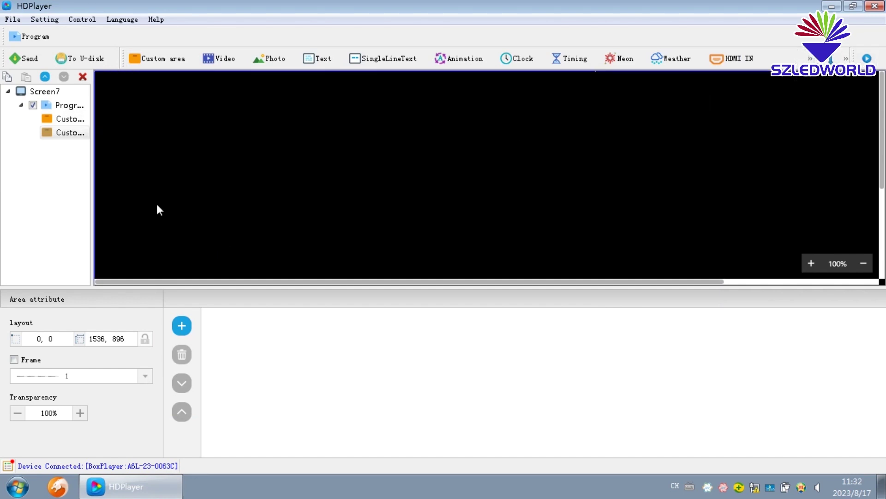
Start adding a source file and browse to the Desktop video folder
left_click(181, 325)
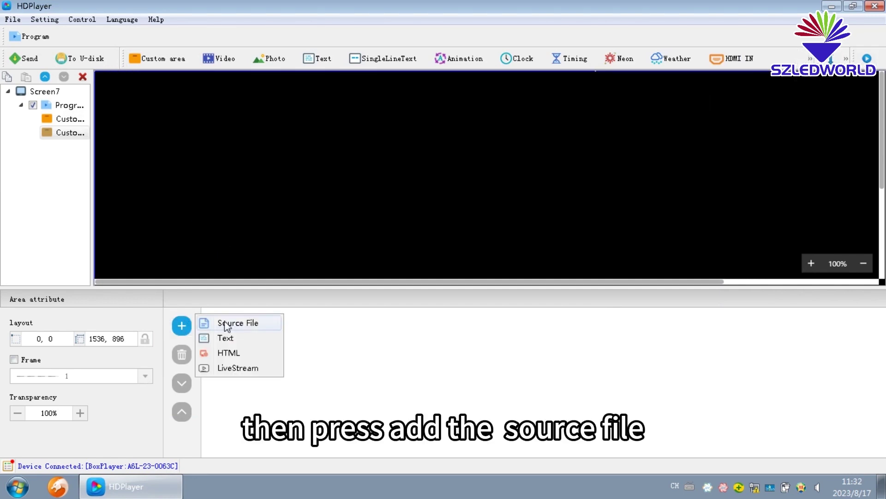
left_click(252, 323)
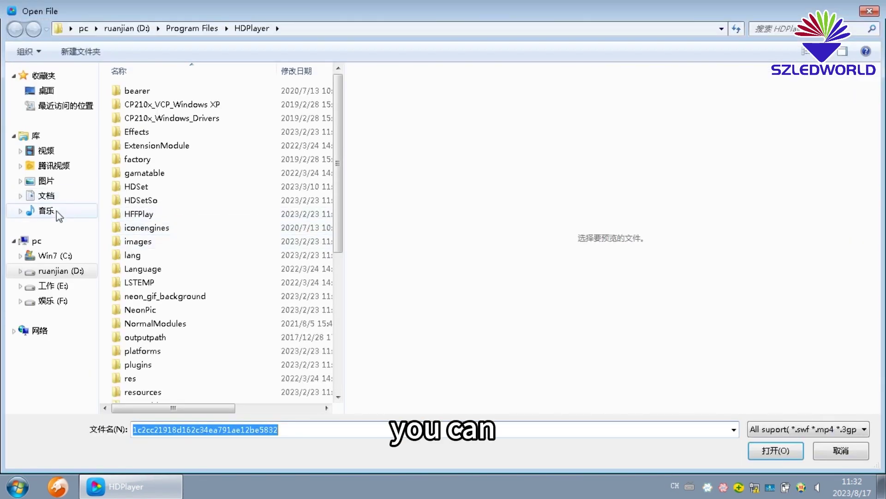
left_click(36, 241)
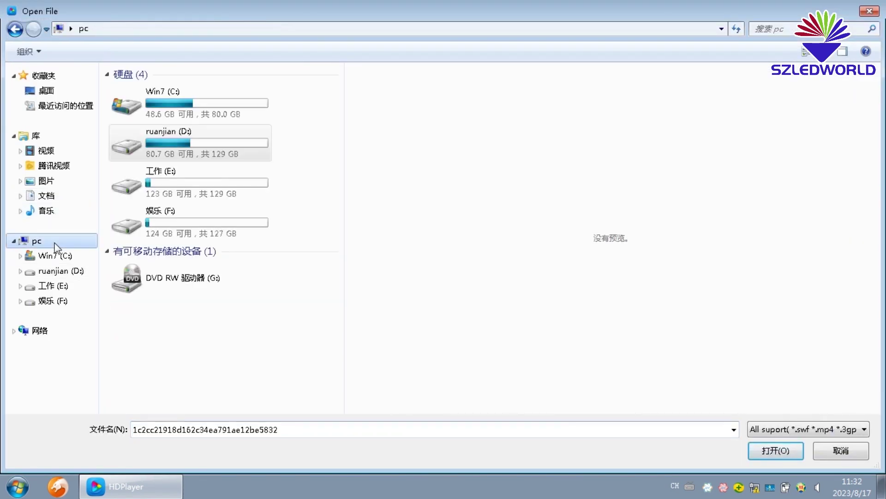
left_click(51, 91)
left_click_drag(337, 239, 297, 380)
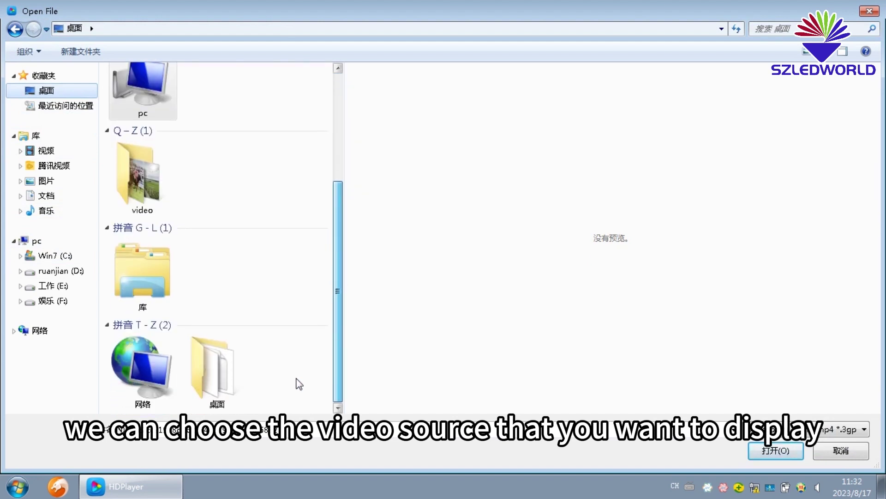
double_click(216, 379)
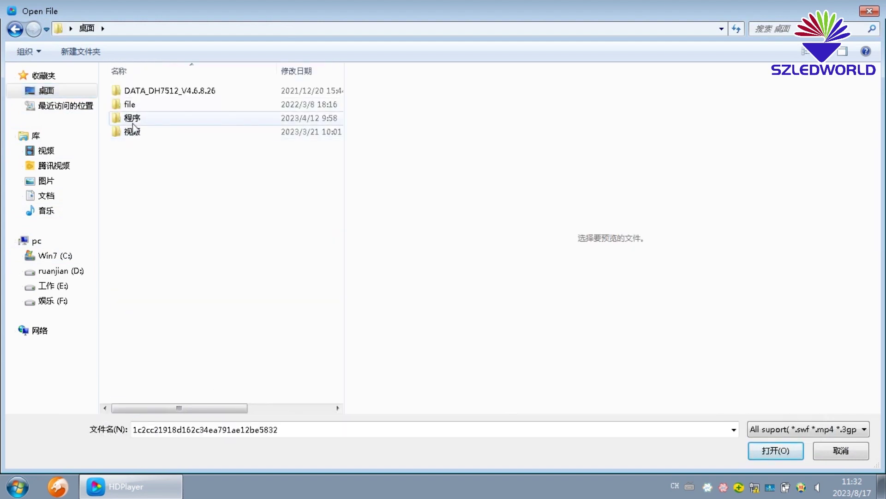
left_click(46, 90)
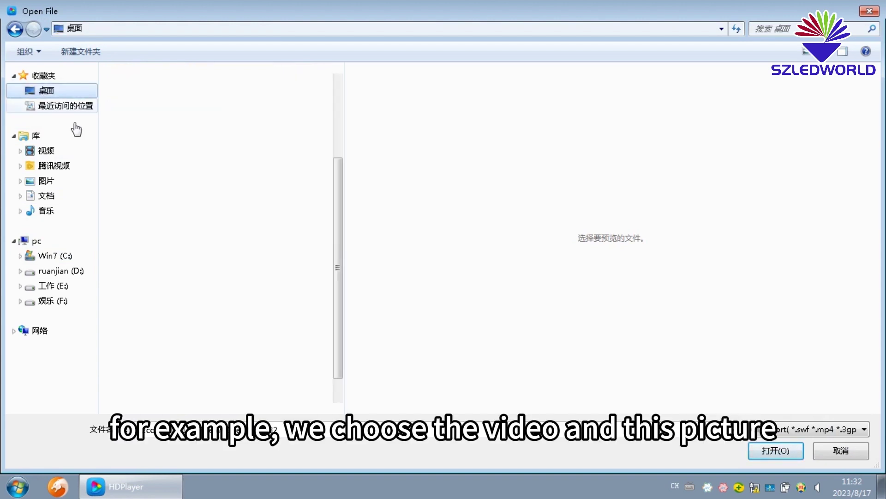
double_click(149, 193)
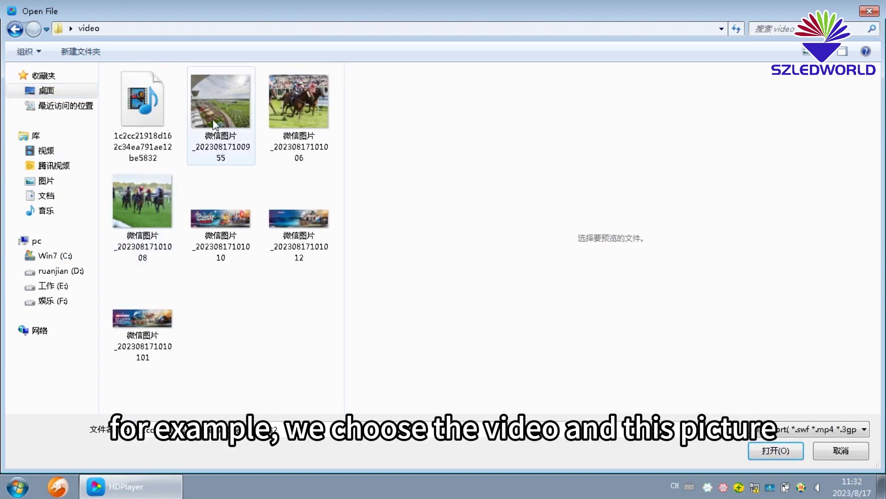
Add the four horse-racing JPGs (ending 06, 10, 12 and 101) to the area
left_click(316, 120)
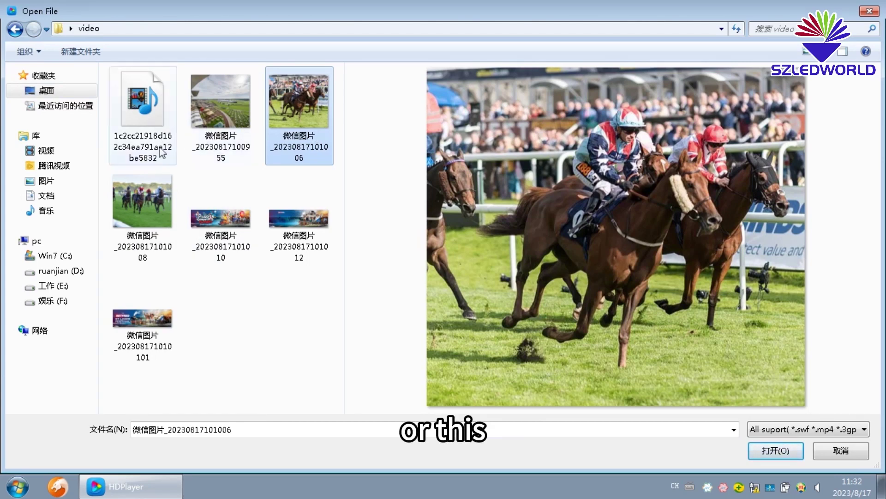
left_click(253, 209, "ctrl")
left_click(310, 226, "ctrl")
left_click(167, 326, "ctrl")
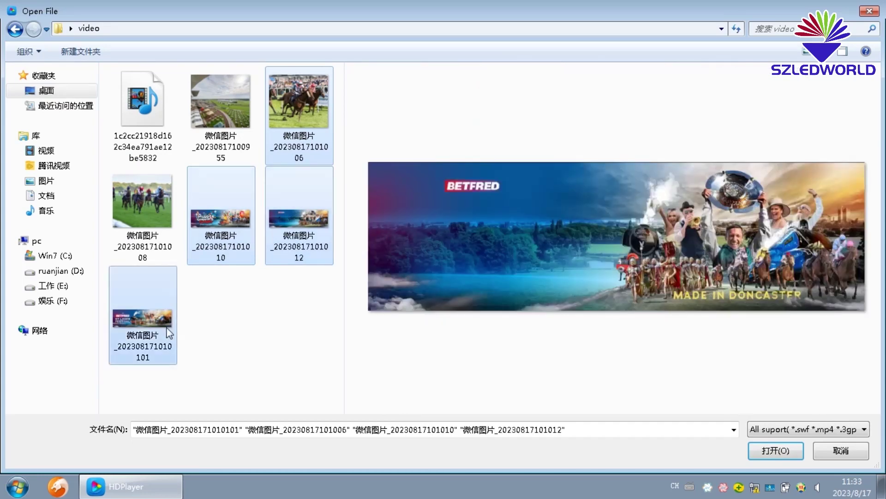
left_click(775, 450)
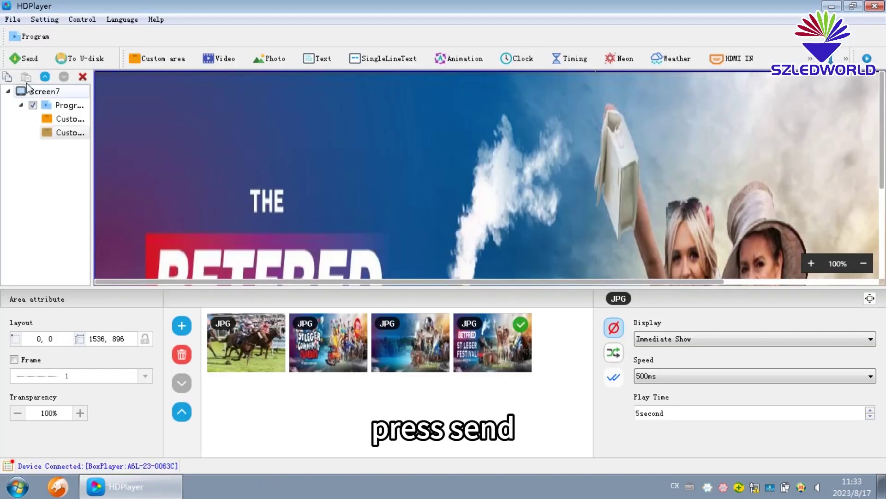
Send the program to the A6L-23-0063C box
left_click(20, 60)
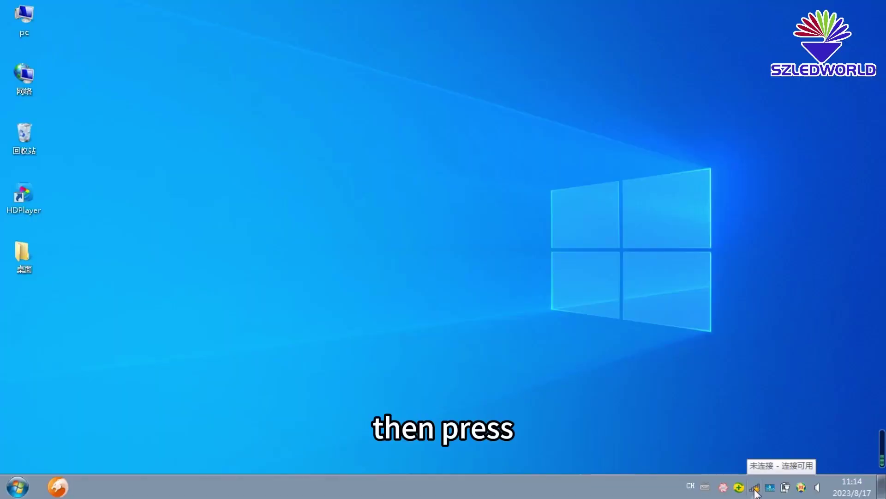
Join the A6L-23-0063C Wi-Fi using its security key, then relaunch HDPlayer
left_click(755, 488)
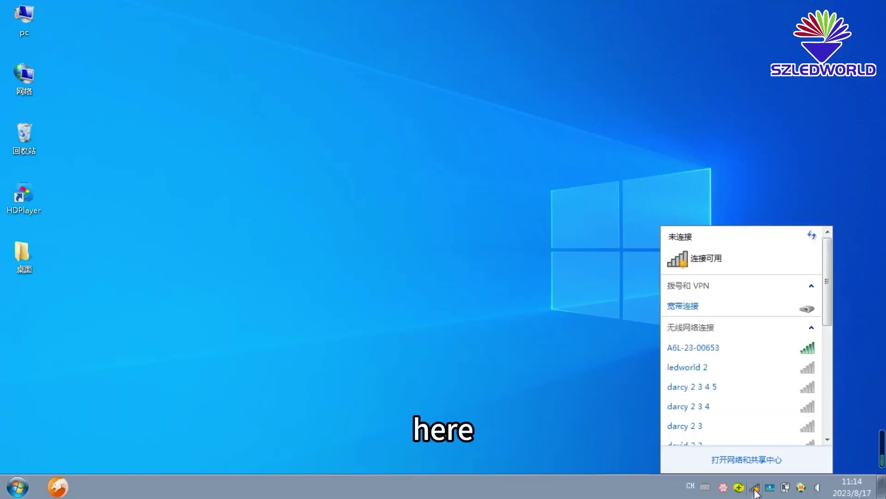
scroll(706, 355, "down", 2)
scroll(705, 355, "down", 6)
left_click(708, 349)
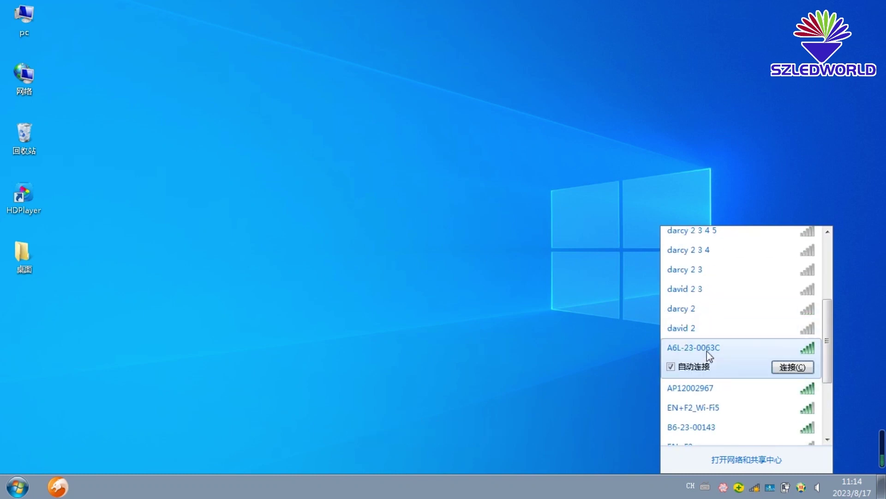
left_click(792, 367)
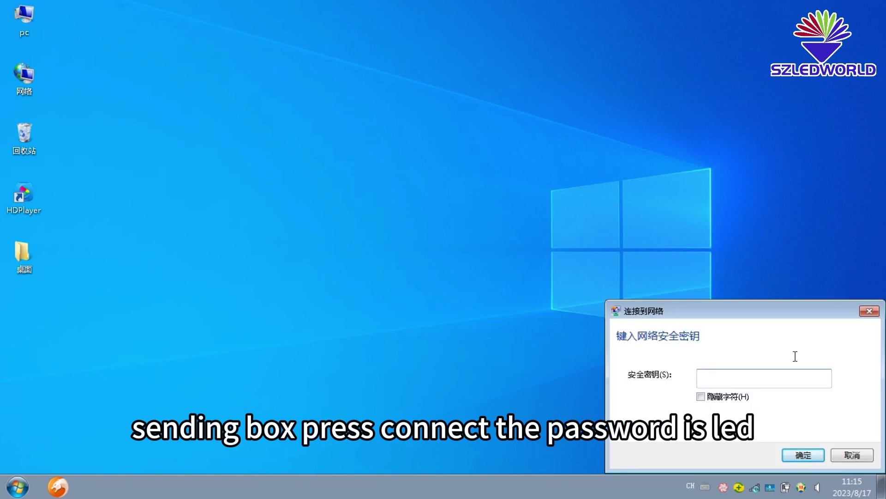
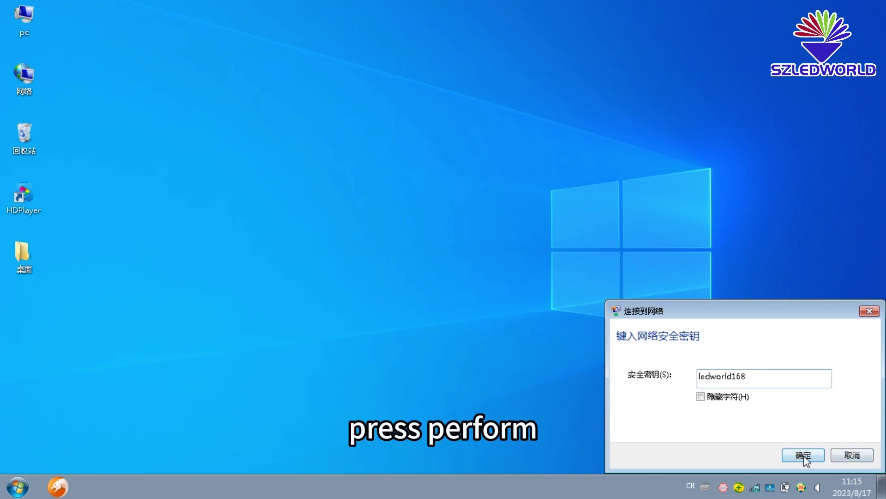
left_click(804, 456)
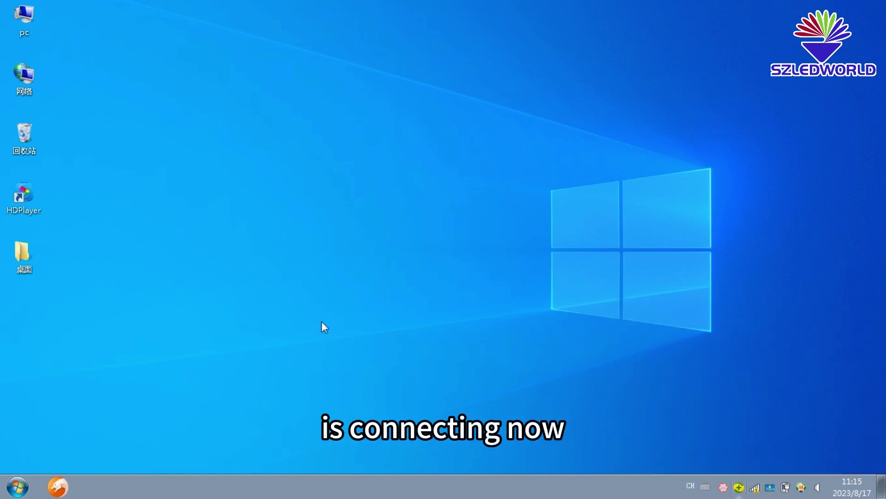
left_click(31, 185)
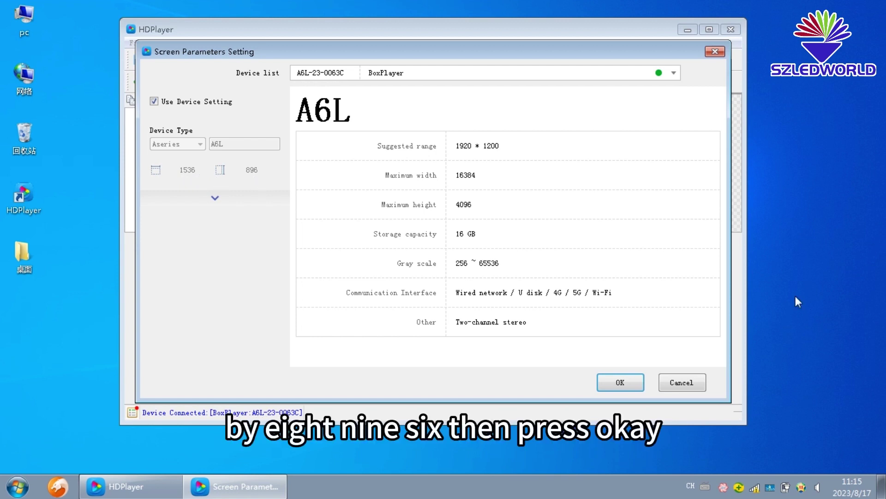
Accept the A6L screen parameters, maximize HDPlayer and select the program in Screen7
left_click(621, 382)
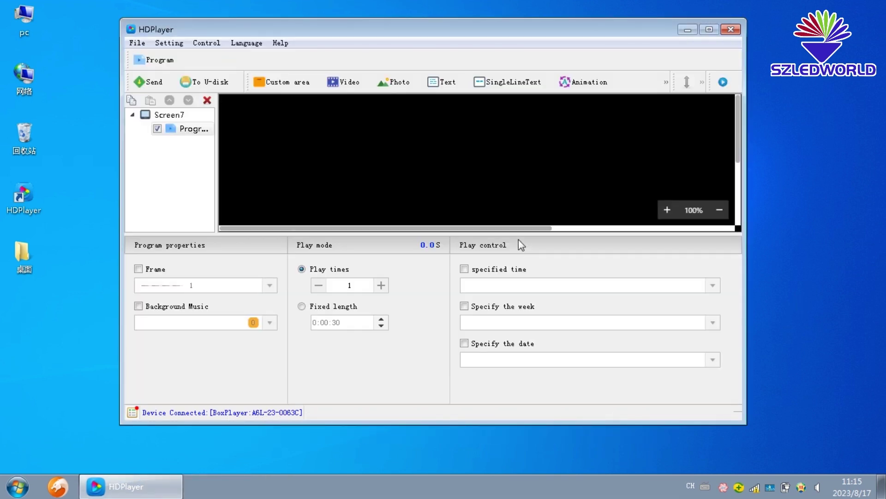
left_click(709, 29)
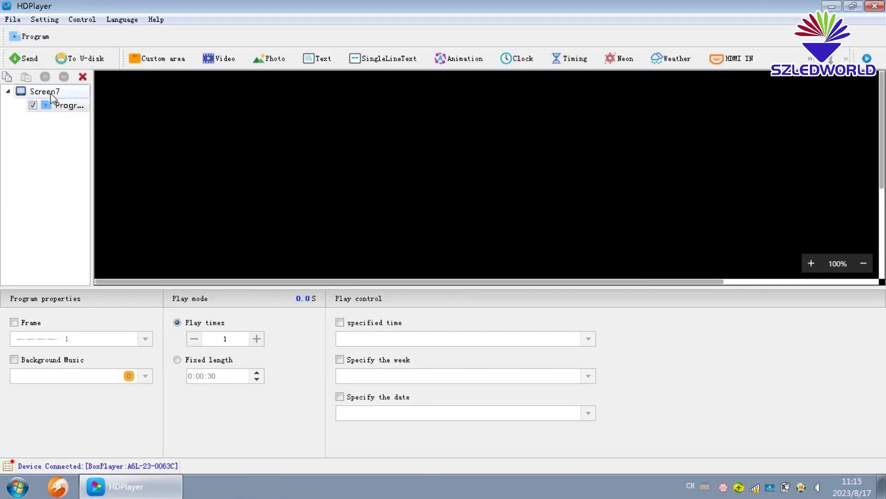
left_click(34, 94)
left_click(58, 108)
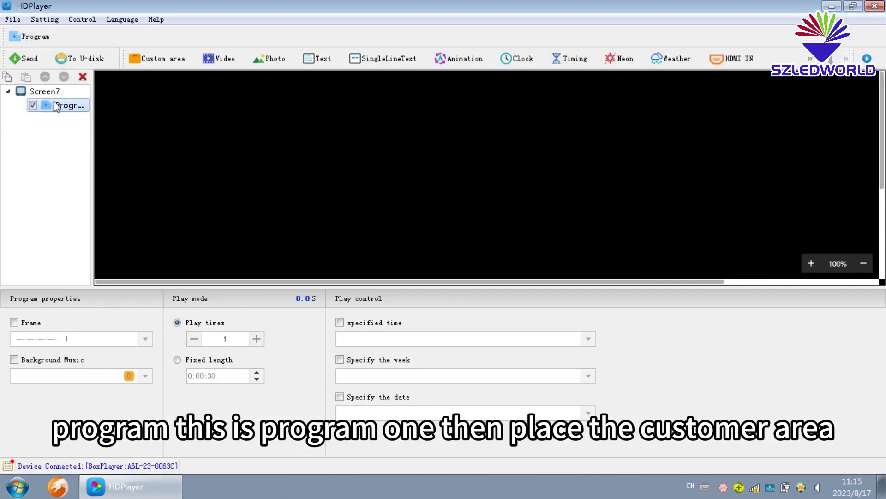
Add a full-screen 1536×896 custom area and begin adding a source file
left_click(164, 62)
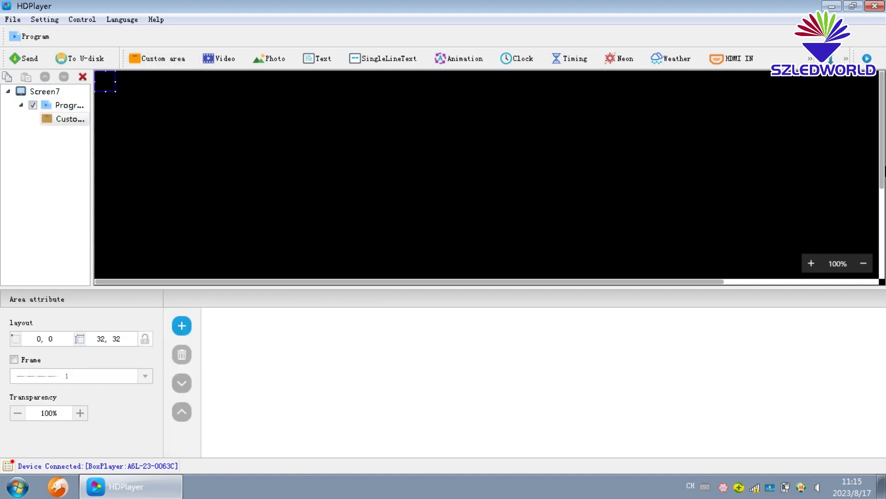
left_click(845, 57)
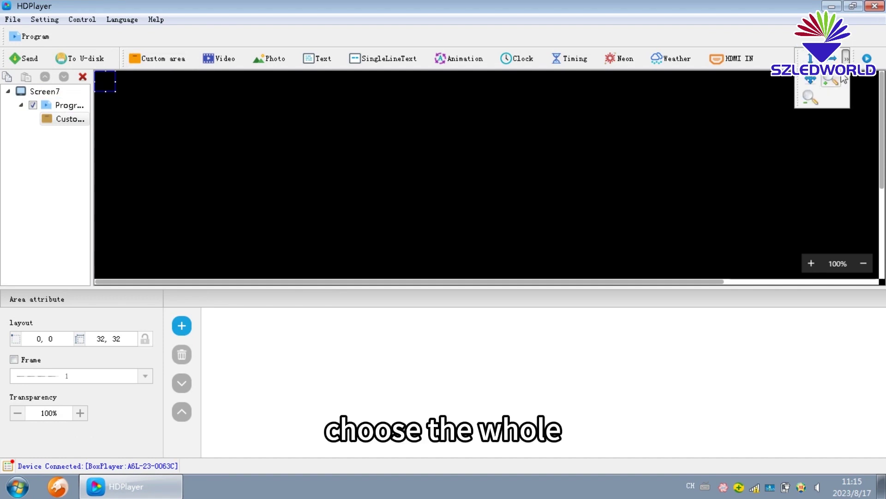
left_click(810, 80)
left_click(182, 326)
left_click(259, 318)
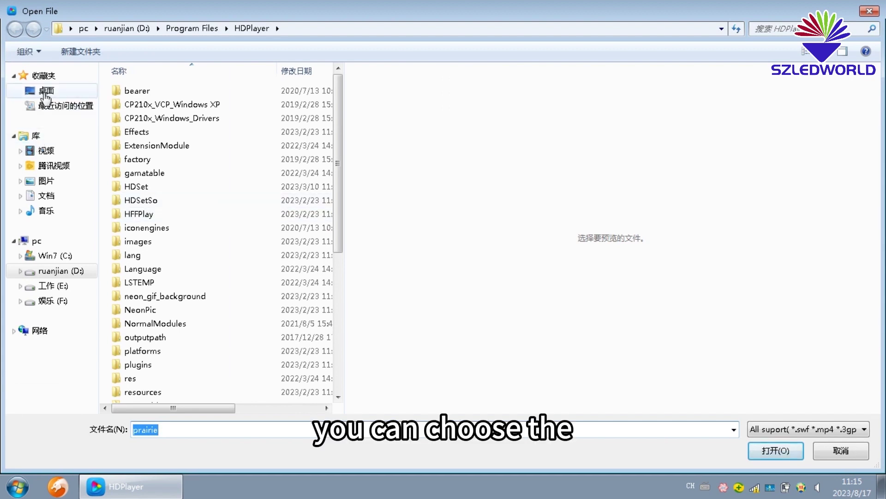
Add the first MP4 from XJH (H:)\video to the full-screen custom area
left_click(45, 93)
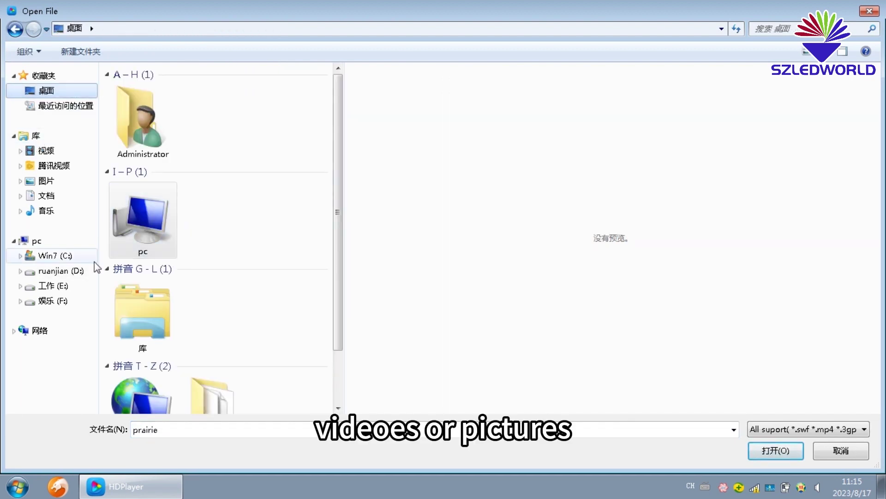
left_click(52, 237)
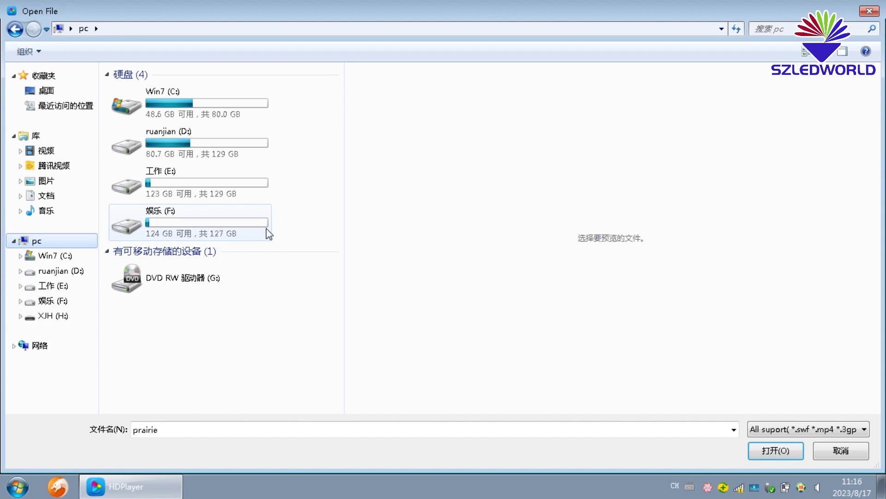
double_click(174, 326)
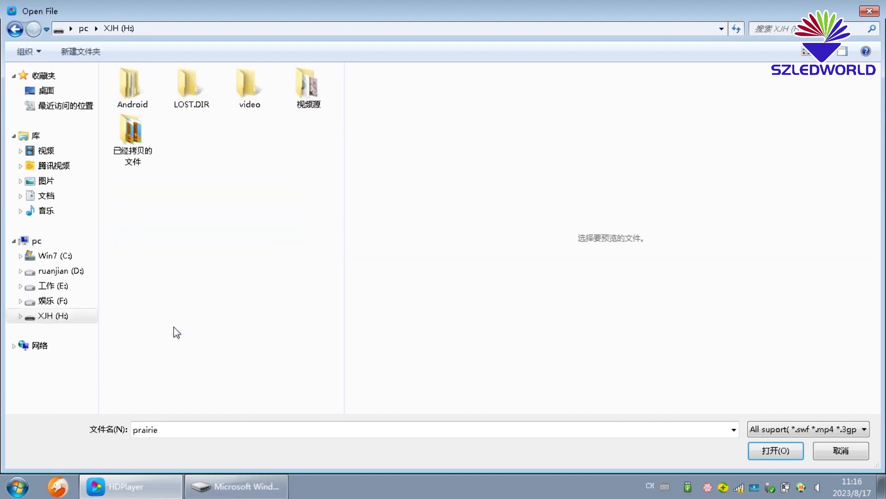
left_click(249, 100)
double_click(249, 101)
double_click(159, 91)
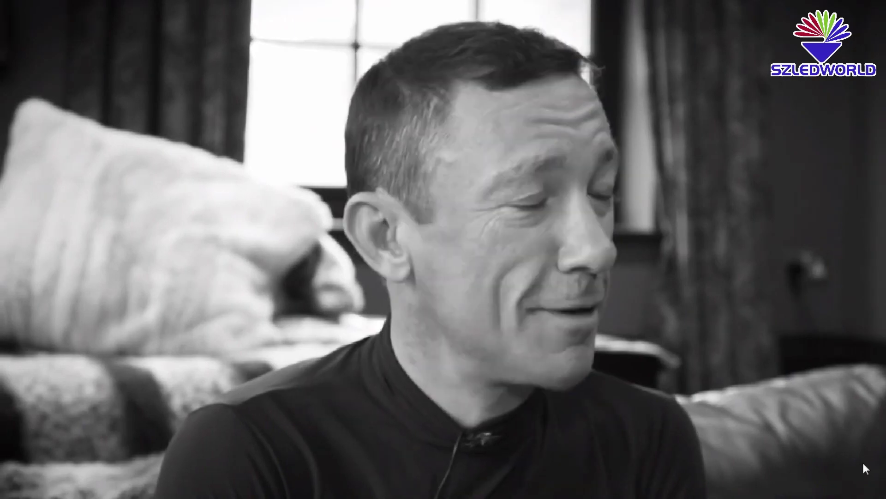
Exit full-screen playback and send the program to A6L-23-0063C until it reaches 100%
key("Escape")
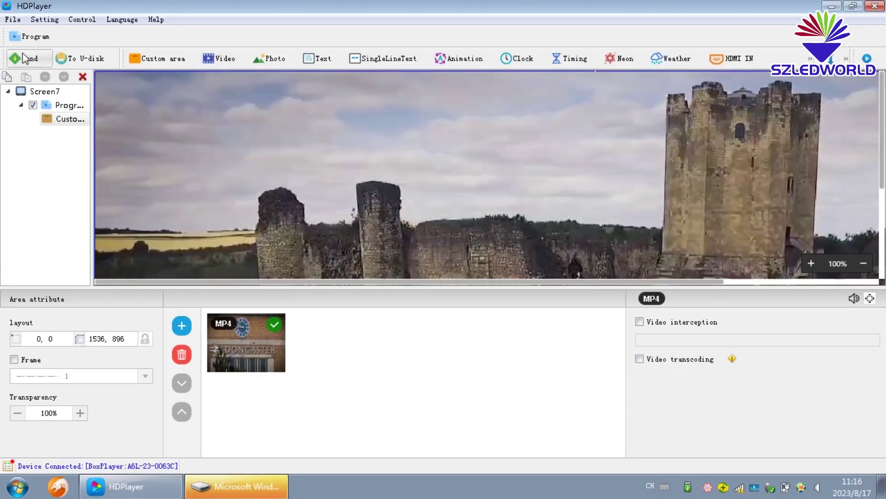
left_click(25, 58)
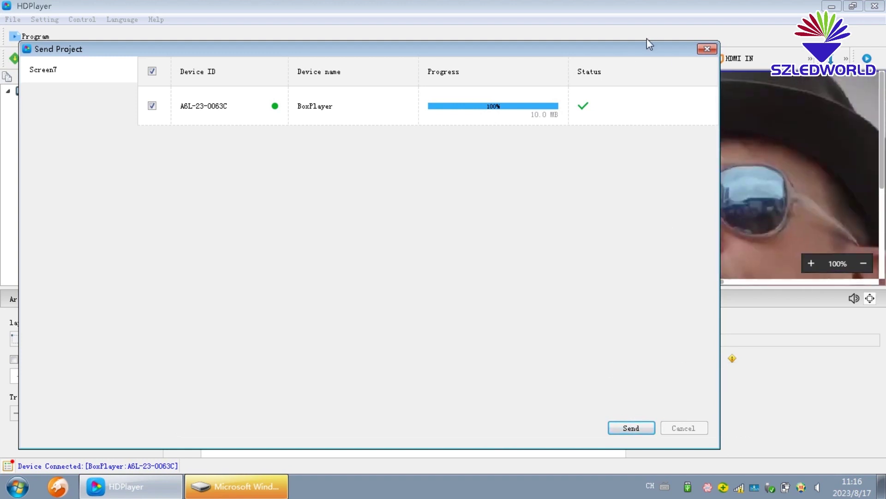
left_click(707, 51)
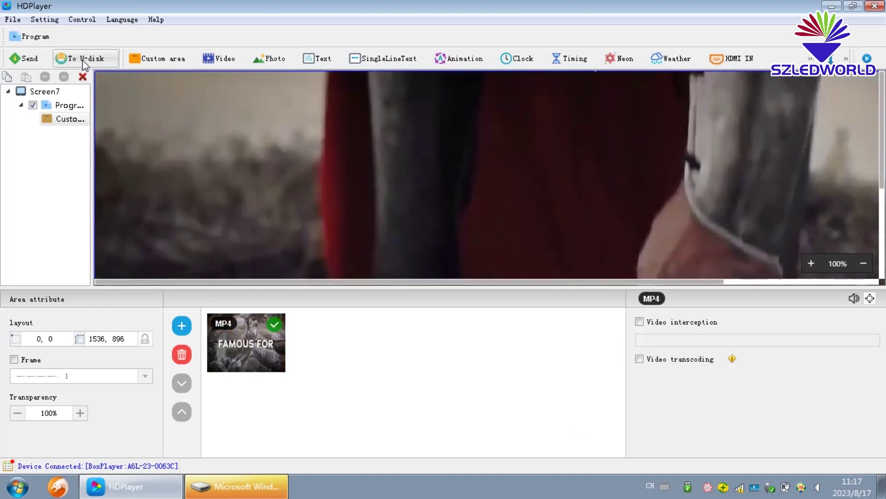
Export the program to the XJH U-disk in Copy mode, allowing automatic disk removal
left_click(83, 61)
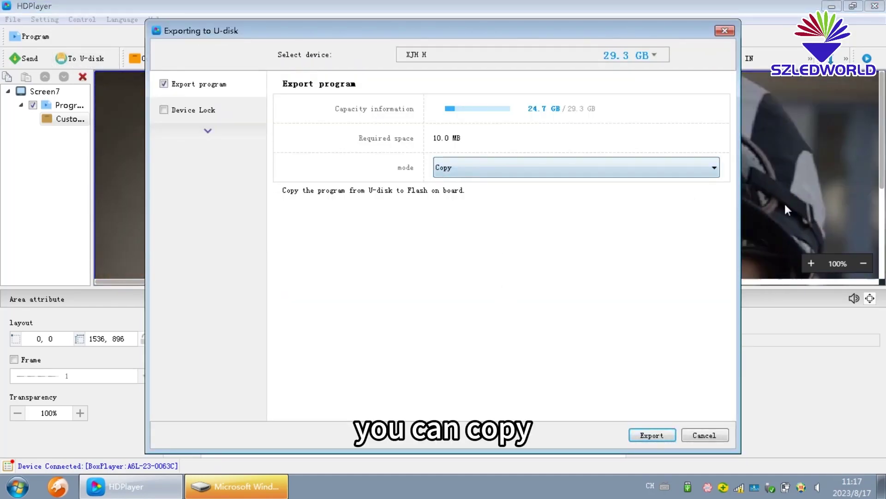
left_click(701, 167)
left_click(704, 173)
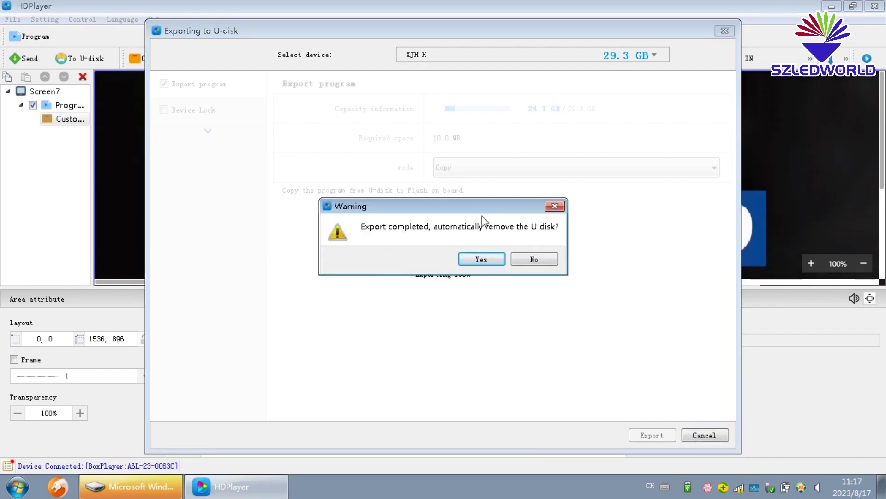
left_click(481, 259)
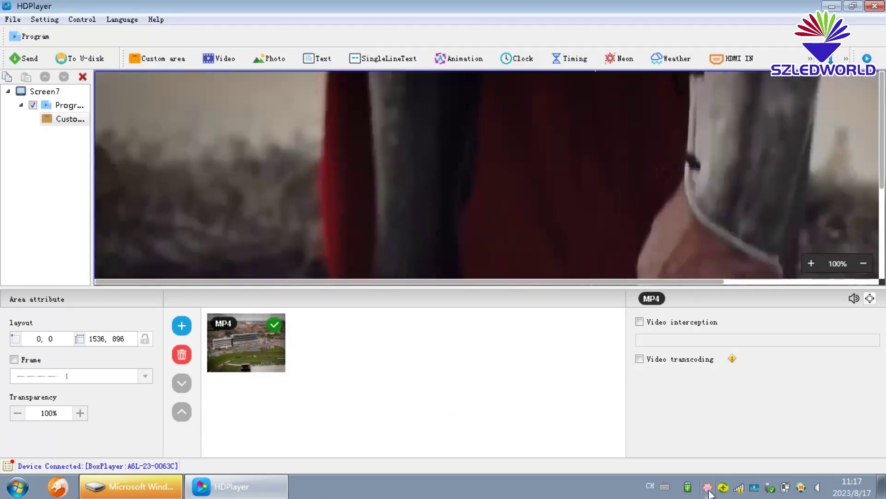
left_click(709, 493)
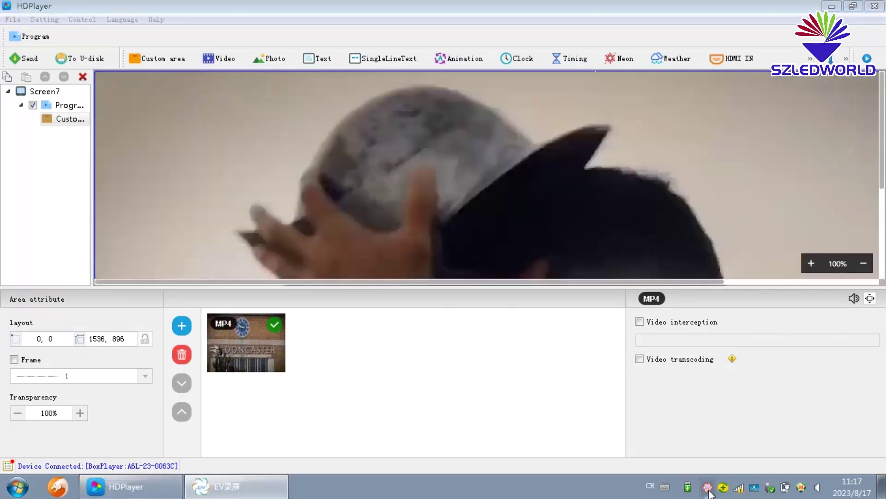